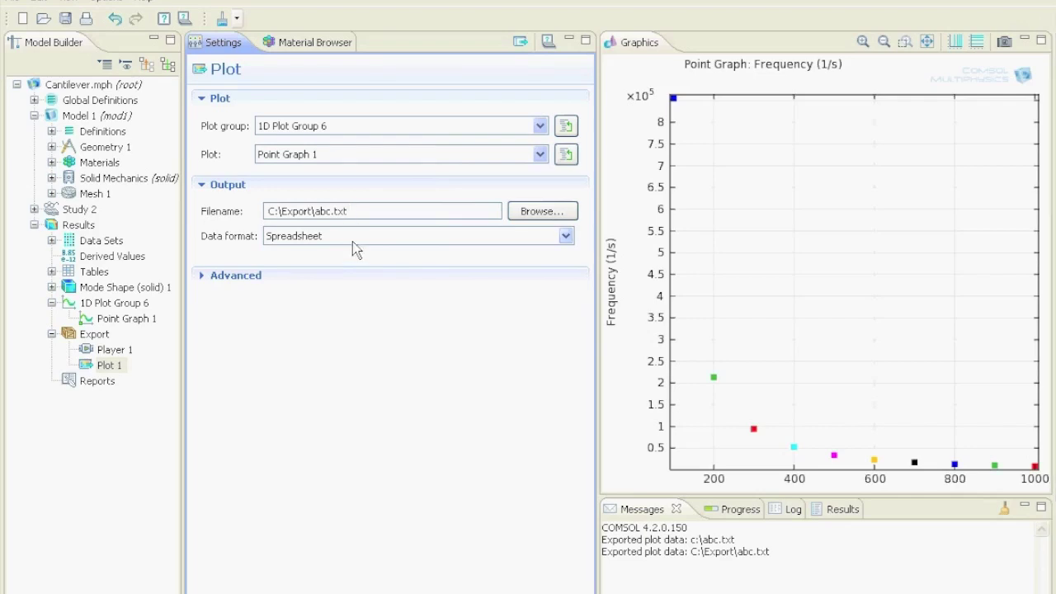
Examine the spacing and line-break characters in the exported abc.txt in Notepad, and close the file.
click(379, 208)
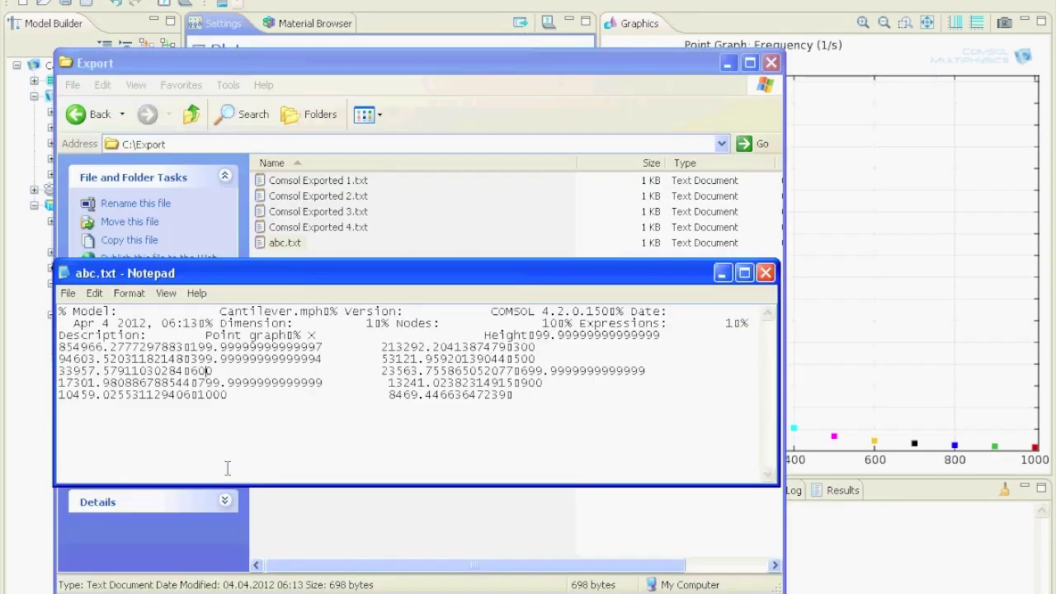
key(Right)
key(Right)
key(Right)
key(Right)
key(Right)
key(Right)
key(Right)
key(Left)
key(Left)
key(Left)
key(shift+Left)
click(185, 413)
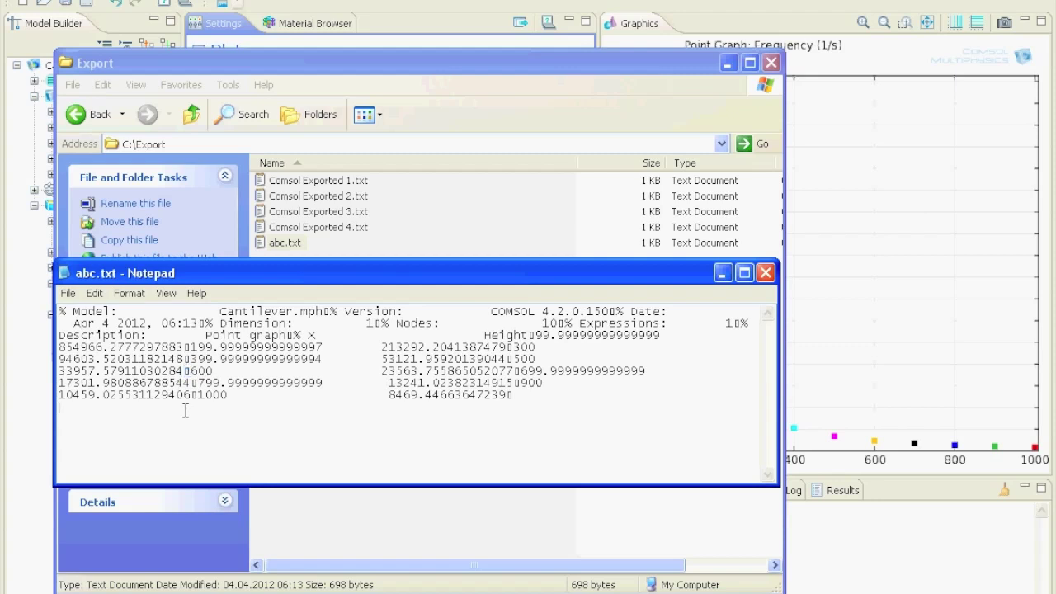
click(766, 273)
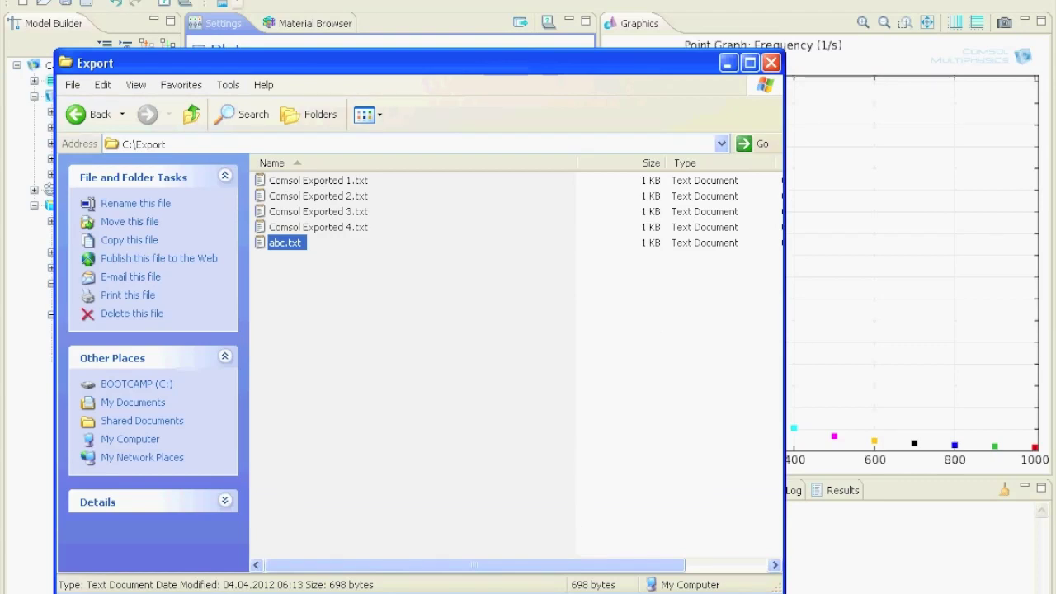
Switch to Ready Replace, where abc.txt is listed, and set the replacement to act on file contents.
click(549, 593)
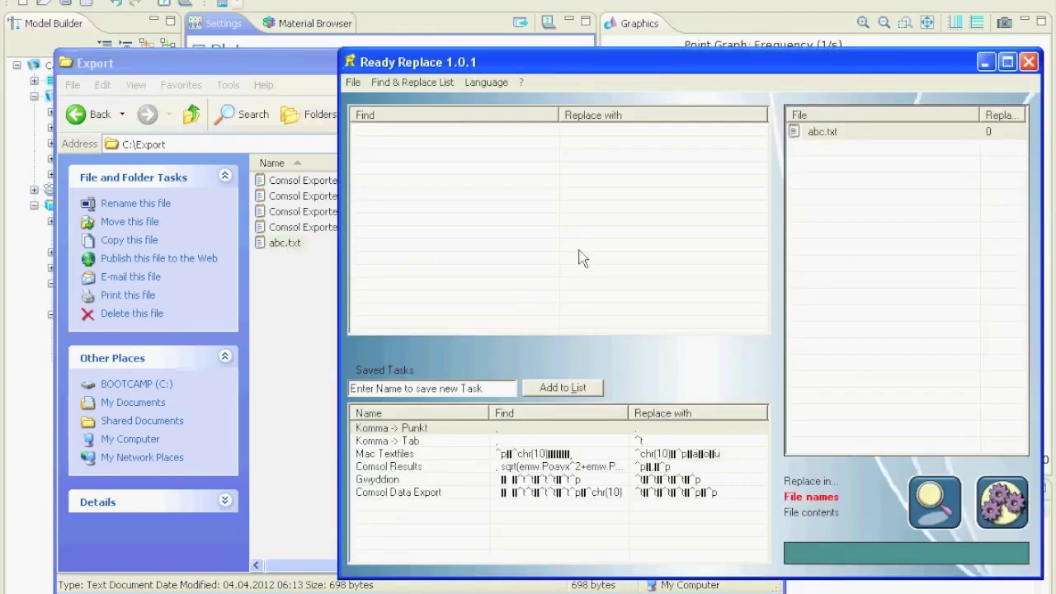
click(815, 134)
key(Delete)
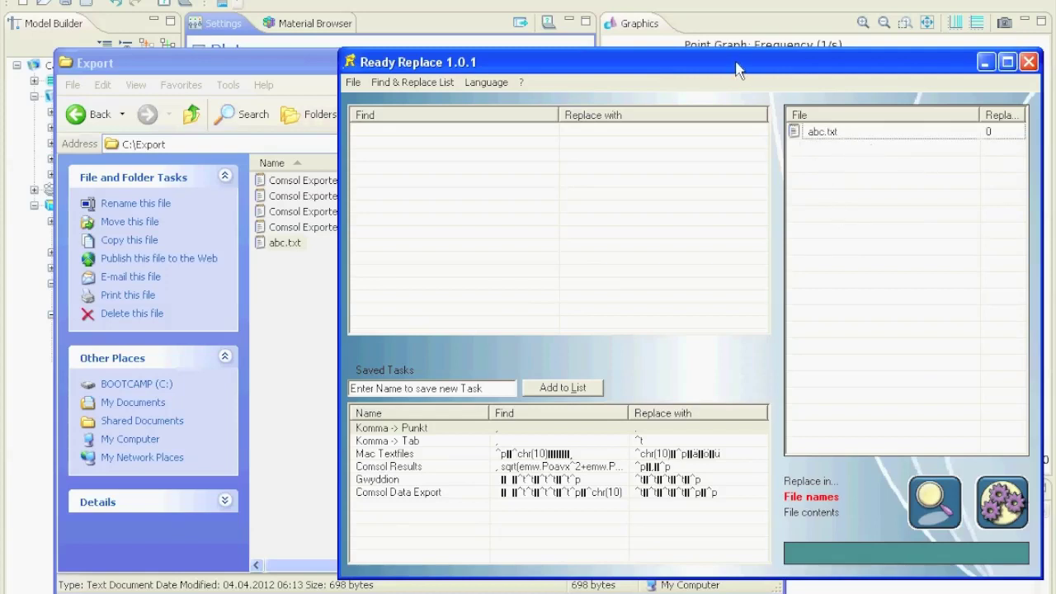
drag(736, 70, 467, 79)
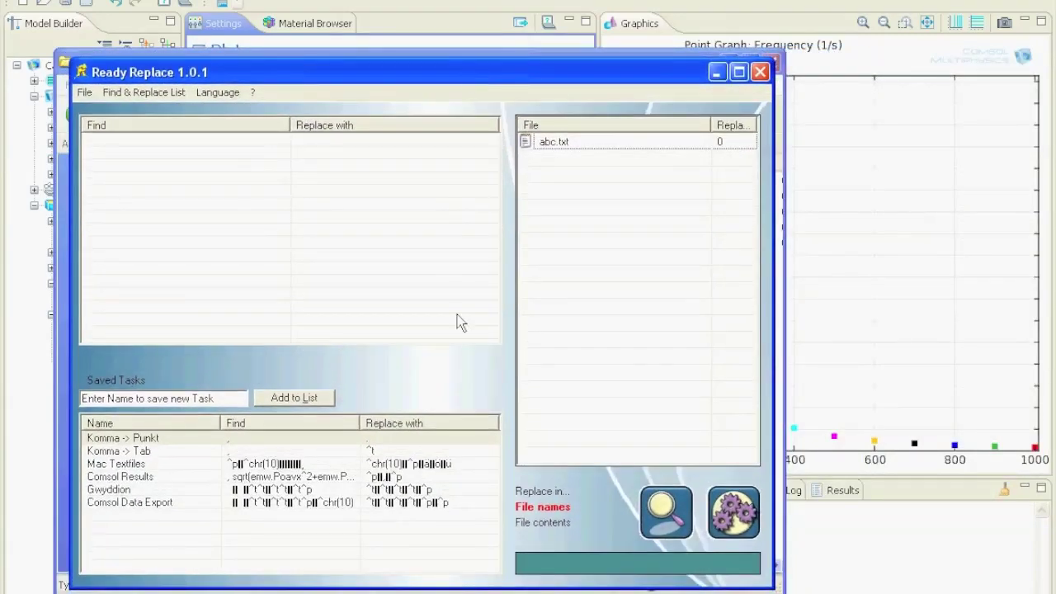
click(554, 526)
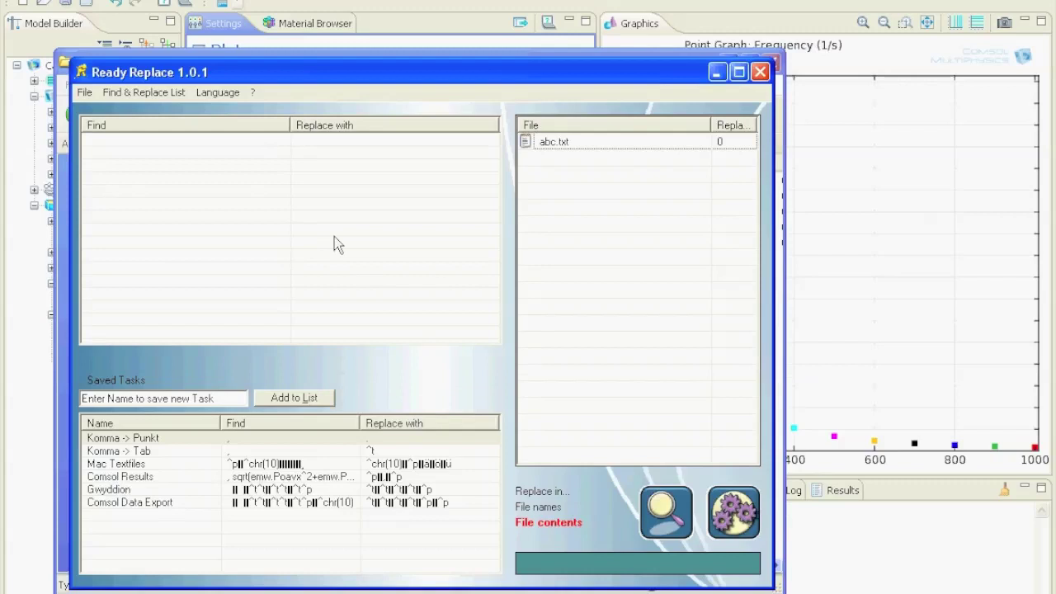
Add a find-and-replace rule that replaces two consecutive spaces with a tab (^t).
click(336, 237)
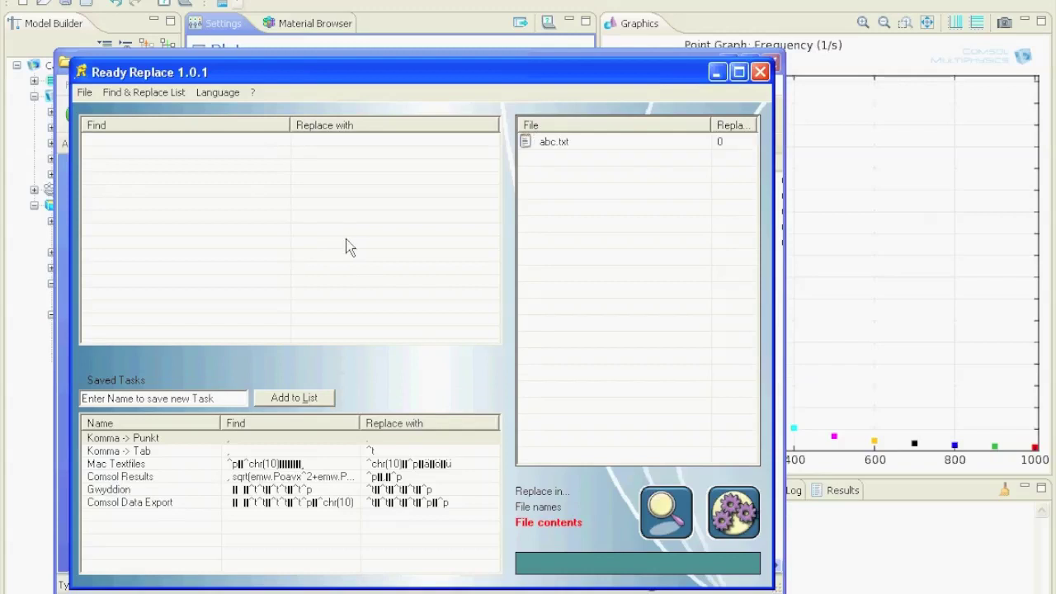
double_click(311, 188)
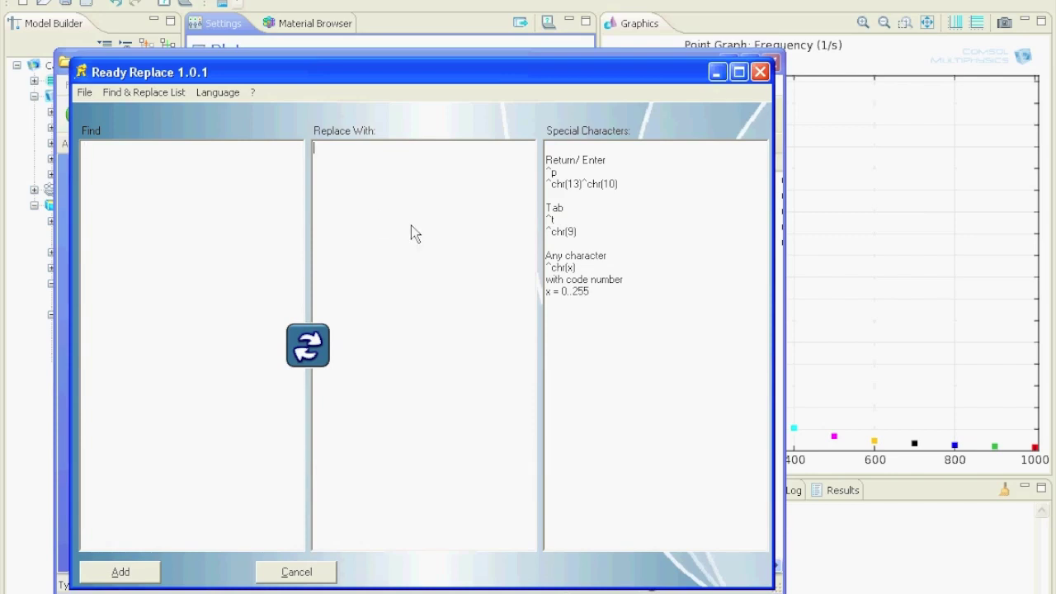
text(^t)
drag(546, 219, 575, 224)
click(592, 234)
double_click(593, 234)
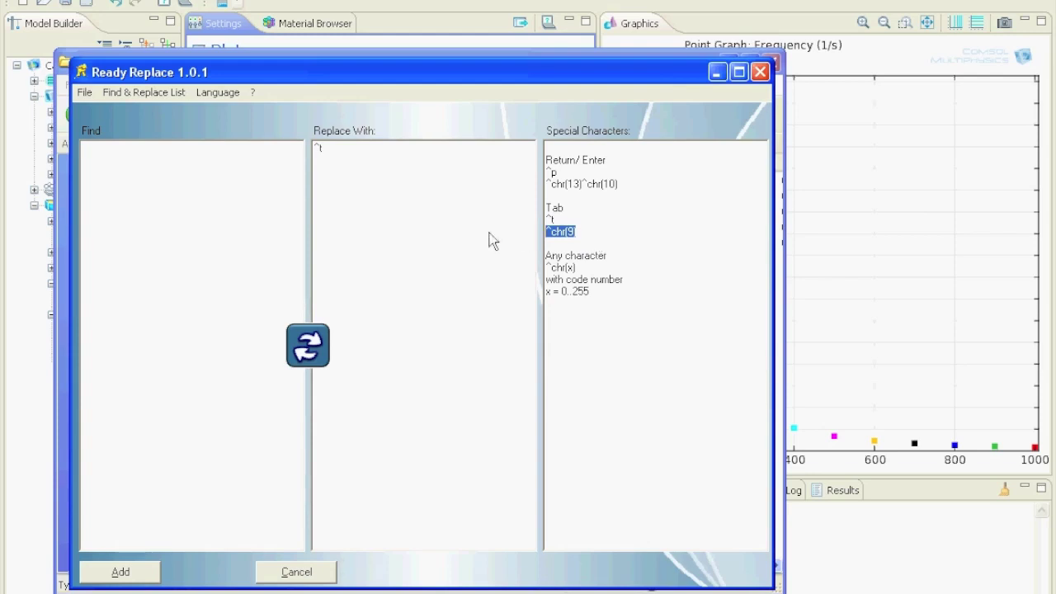
click(414, 267)
click(135, 572)
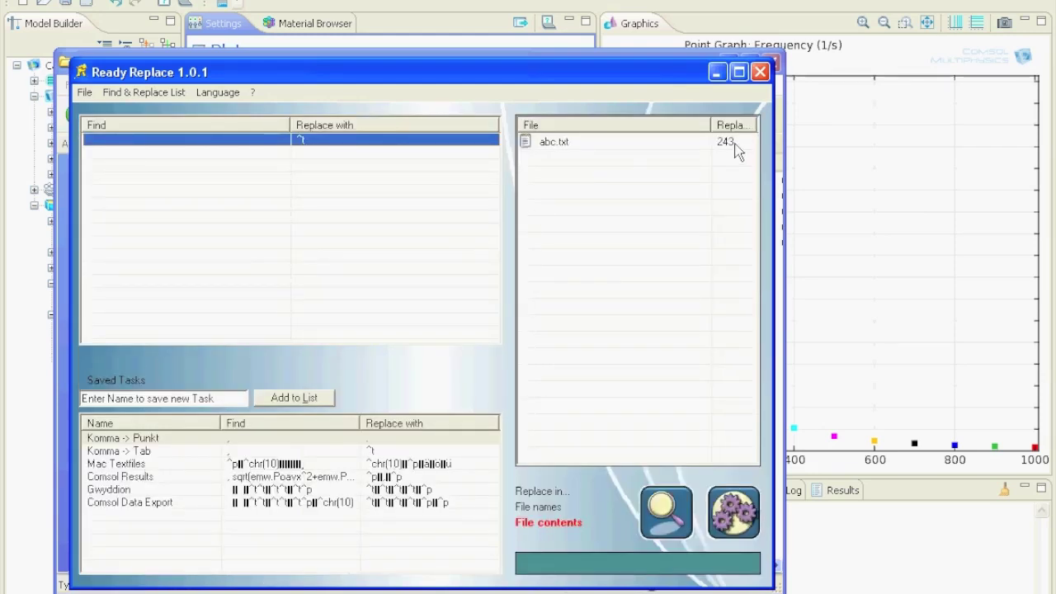
Run the space-to-tab replacement on abc.txt, check the file's contents and close it.
click(726, 516)
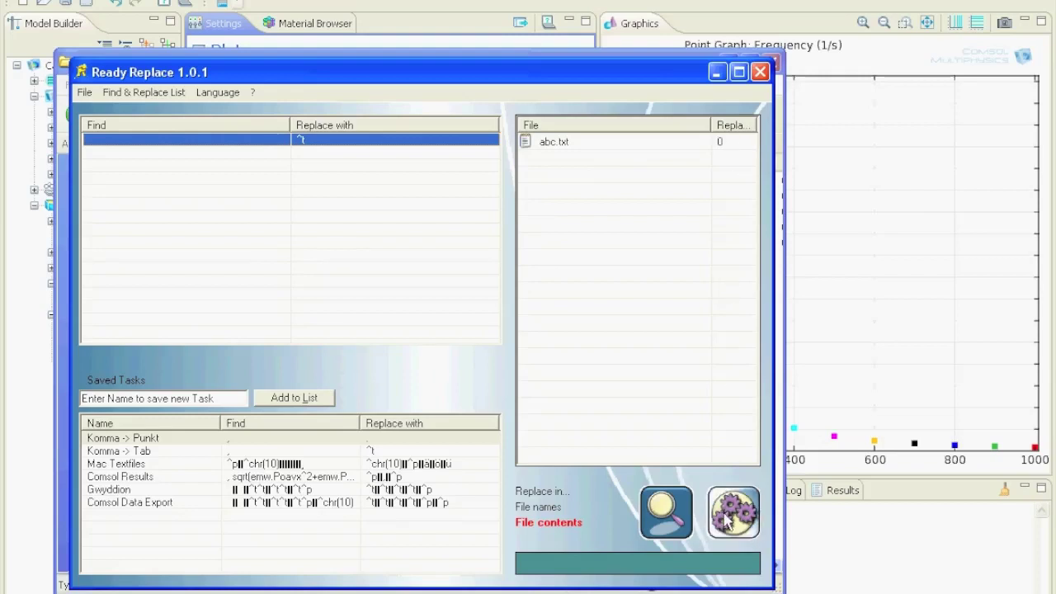
click(550, 148)
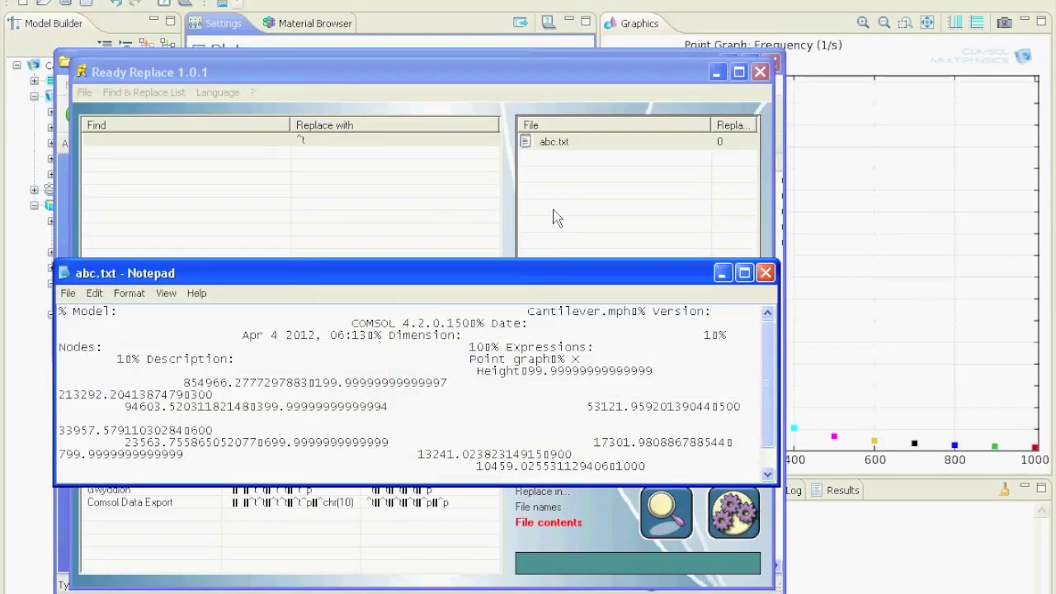
click(317, 363)
click(765, 273)
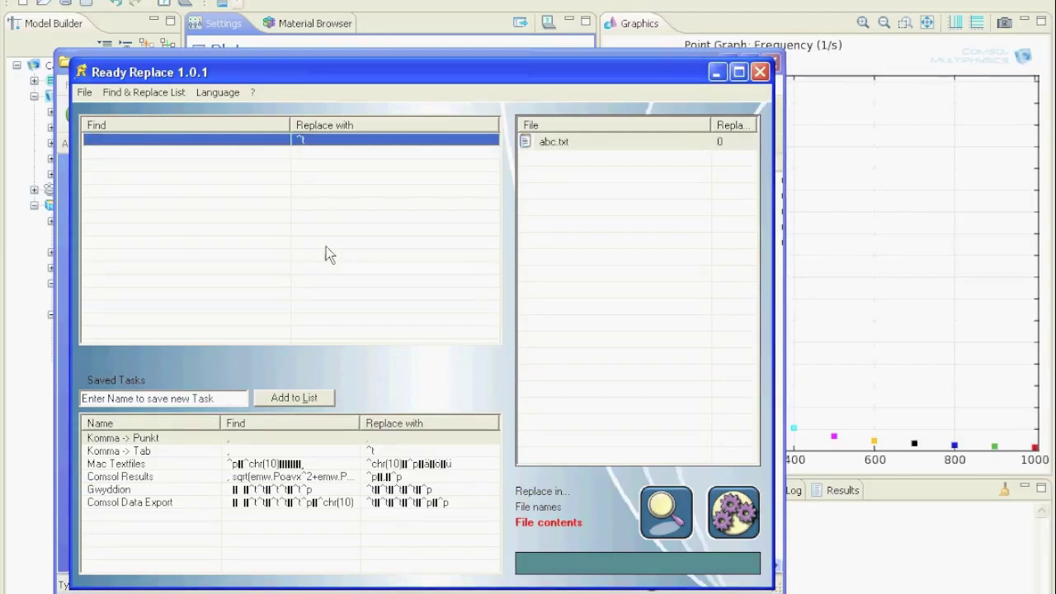
Add a rule that replaces two consecutive tabs (^t^t) with a single tab (^t).
double_click(328, 193)
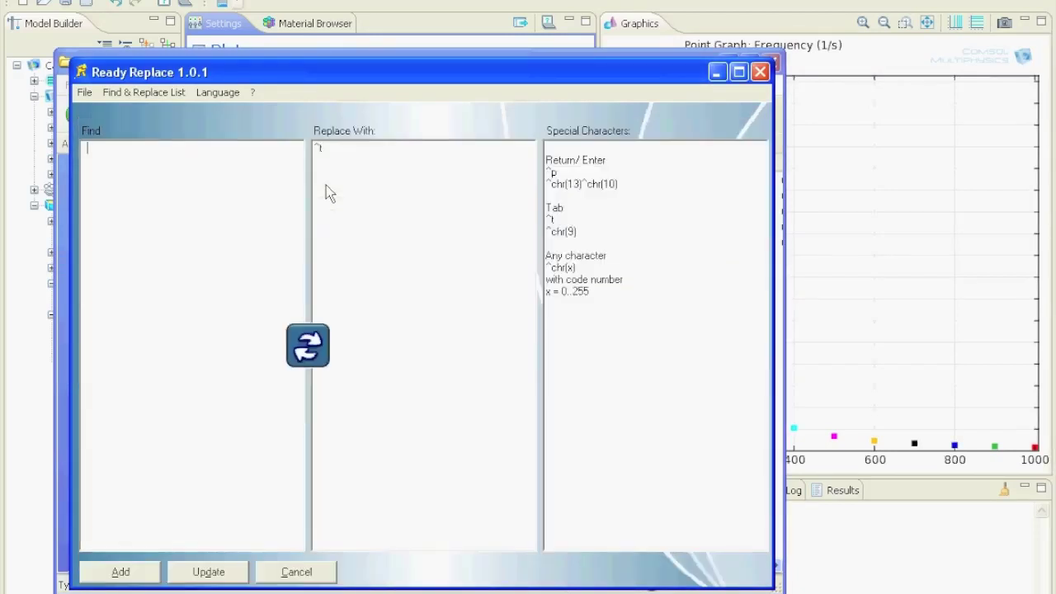
click(201, 188)
text(^^)
click(137, 579)
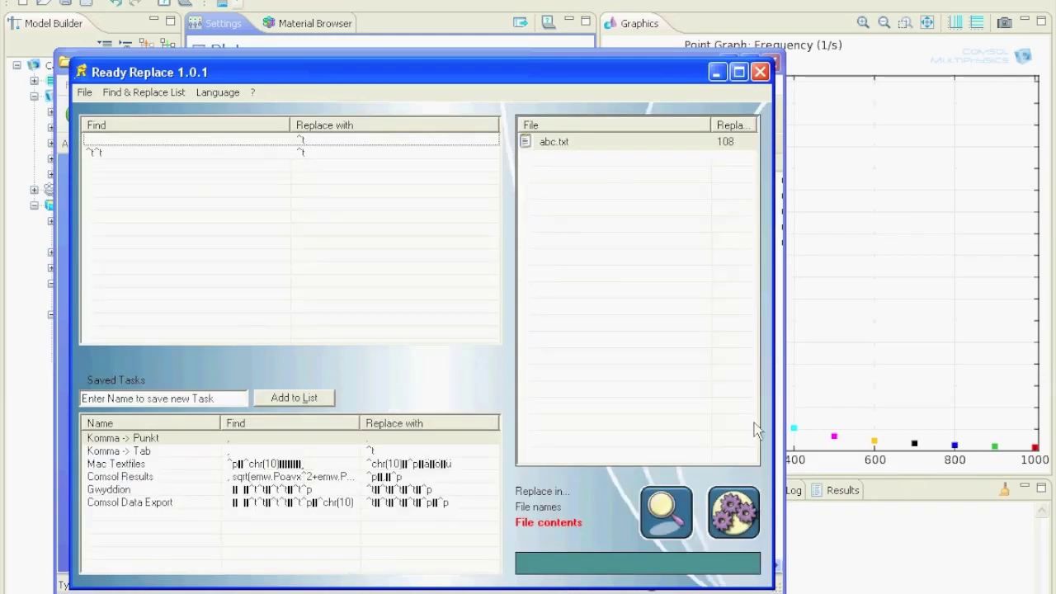
Run the replacements on abc.txt repeatedly until no matches remain.
click(734, 512)
click(740, 512)
click(739, 512)
Open abc.txt, examine the tabs and spaces between its values, and close the file.
click(550, 145)
double_click(549, 144)
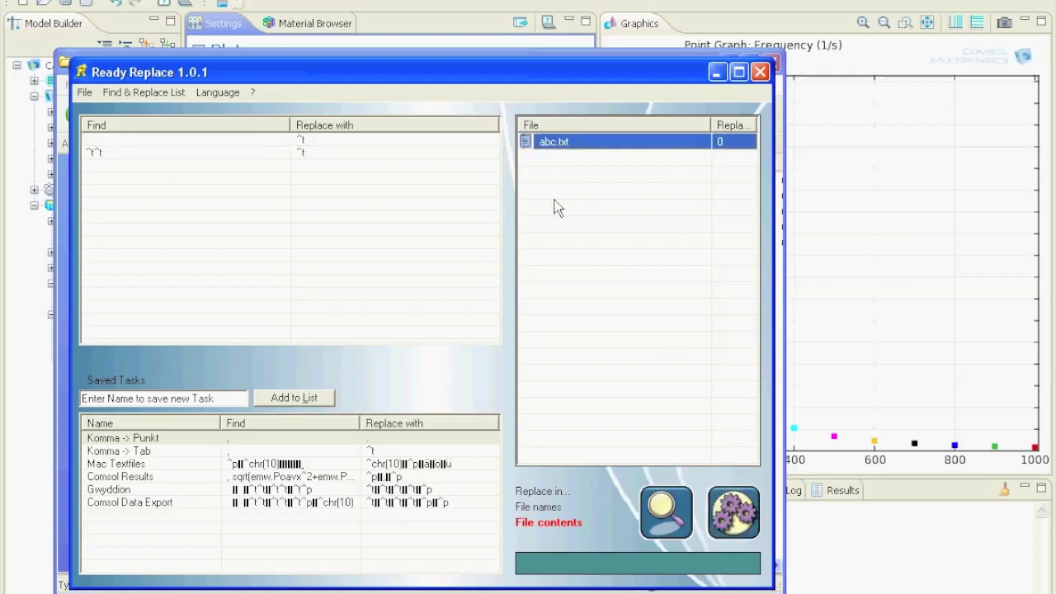
click(240, 347)
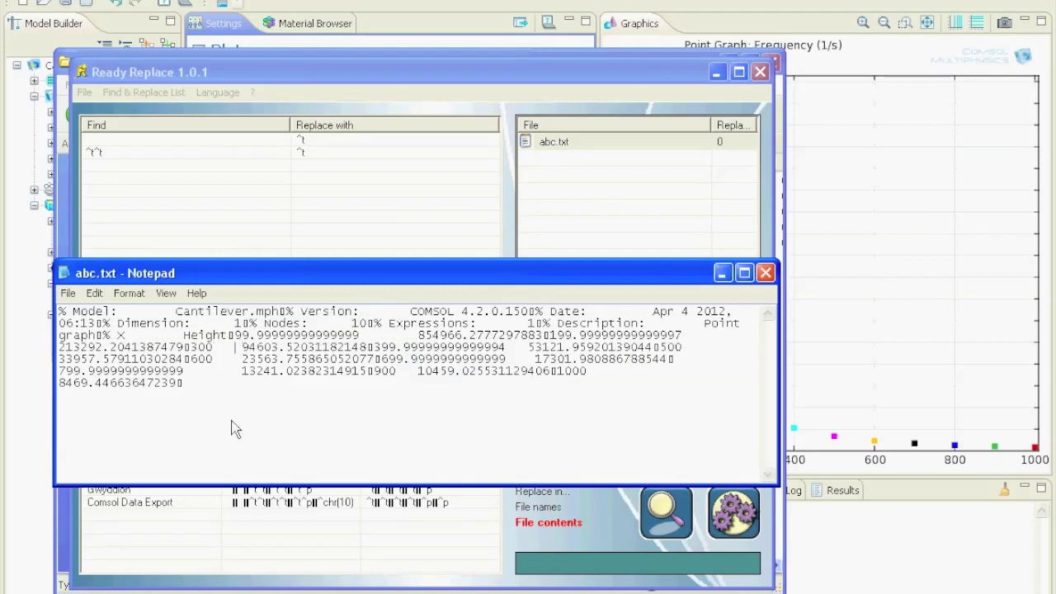
key(Right)
key(Down)
key(Down)
key(Left)
click(767, 273)
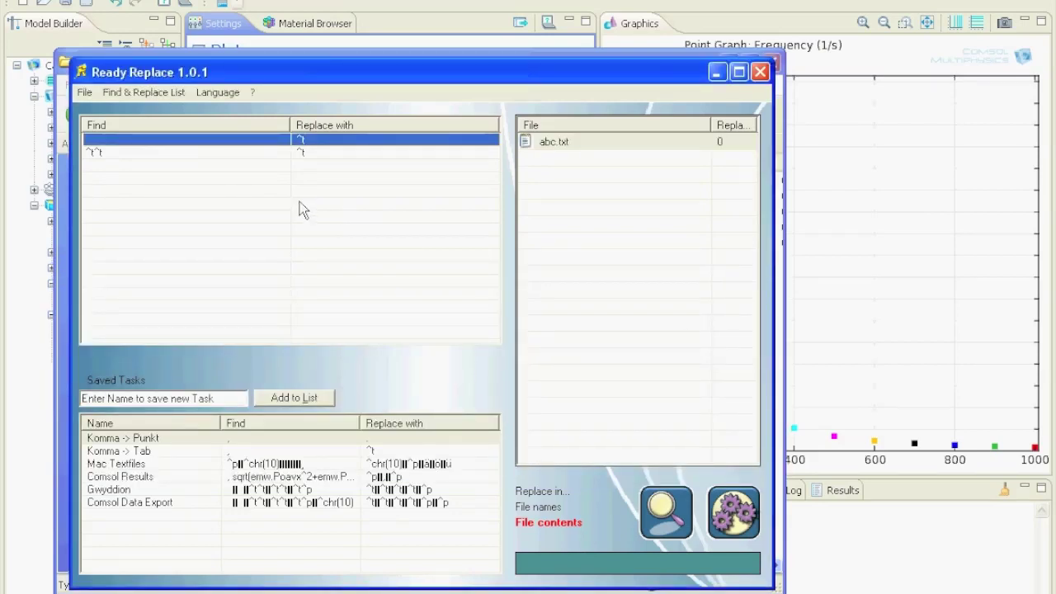
Add a rule that replaces a tab followed by a space with a single tab (^t).
double_click(320, 152)
click(220, 188)
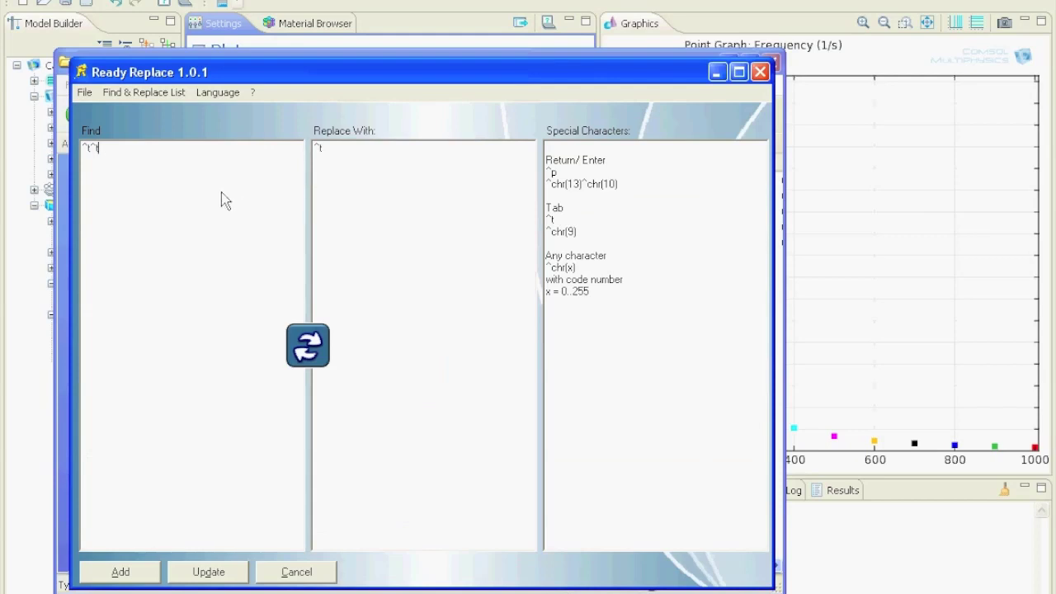
key(BackSpace)
key(BackSpace)
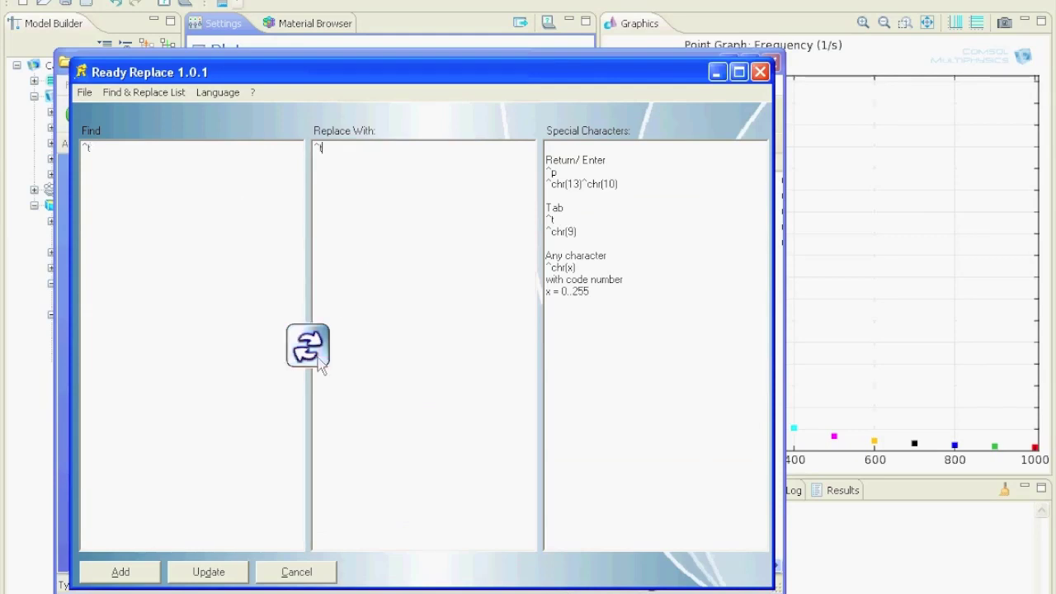
click(157, 578)
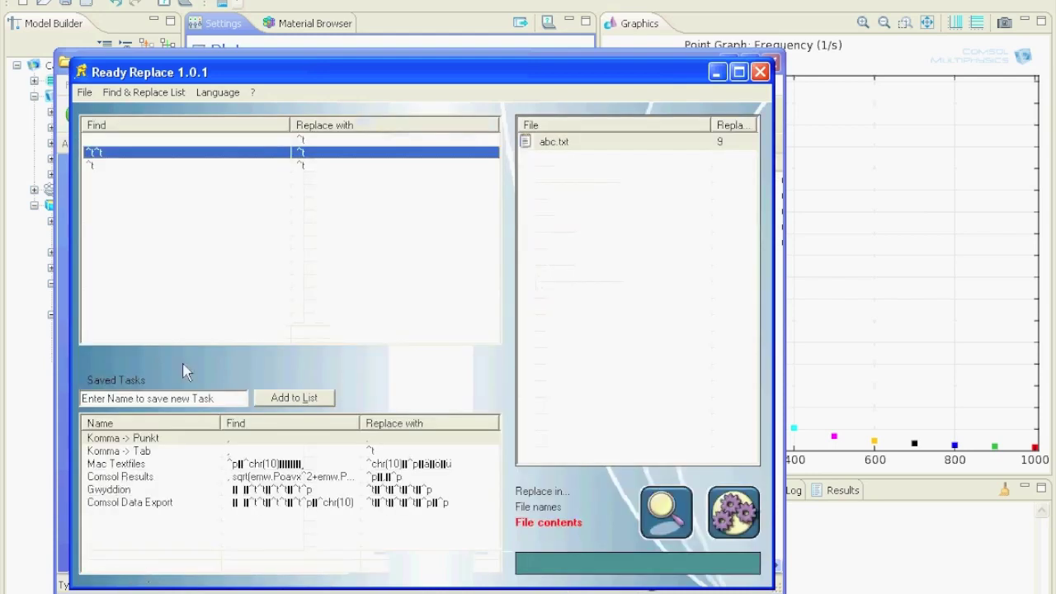
Add a rule that replaces a tab before a line break (^t^p) with a line break (^p).
double_click(305, 163)
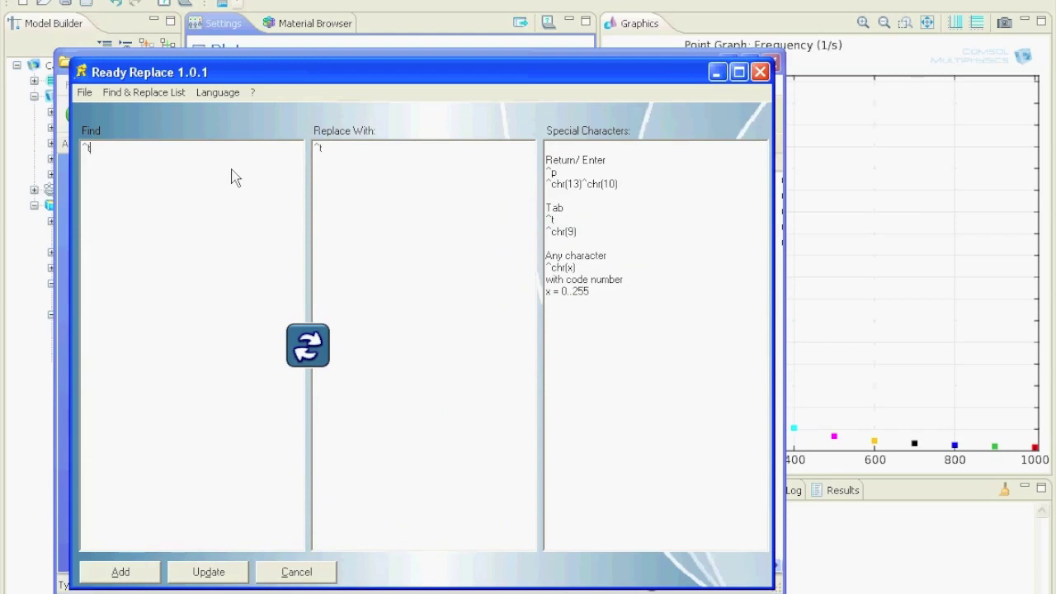
text(^p)
click(406, 194)
text(p)
click(137, 573)
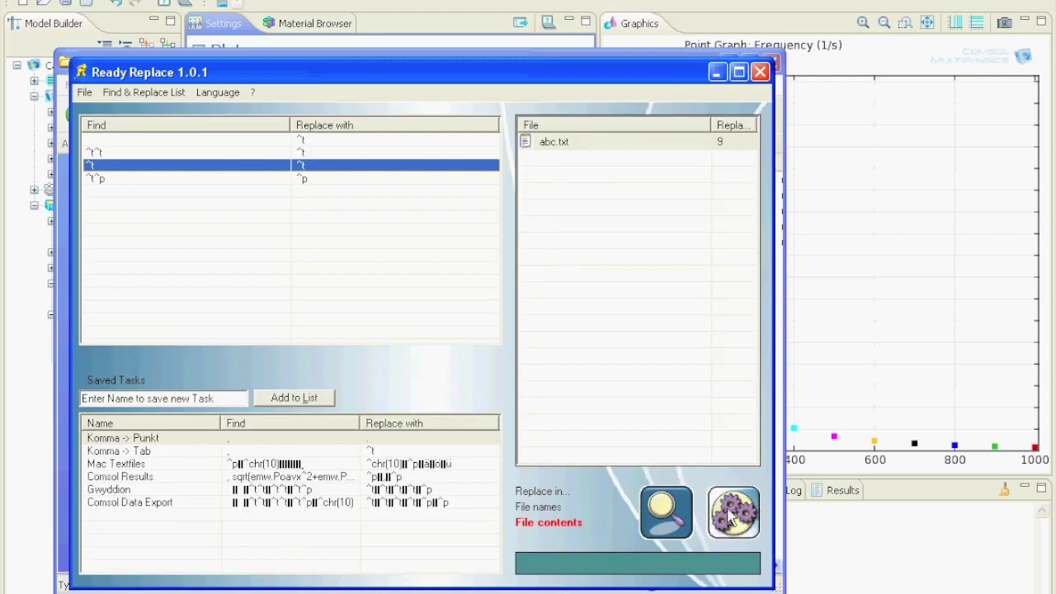
Run the replacements on abc.txt, inspect the line-break characters in the file, and return to Ready Replace.
double_click(554, 144)
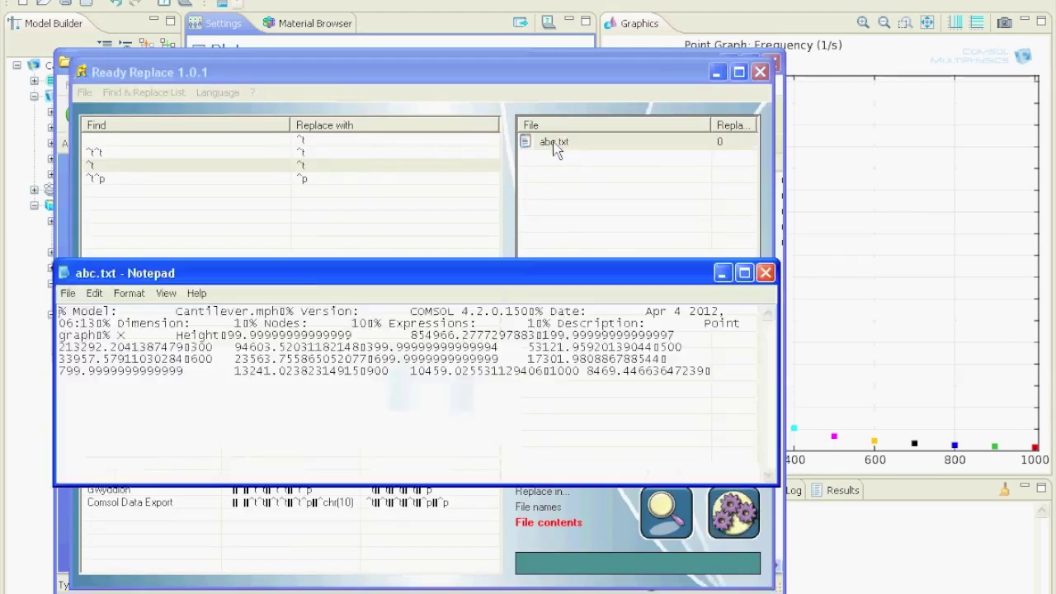
click(223, 350)
click(682, 361)
key(shift+Left)
click(454, 78)
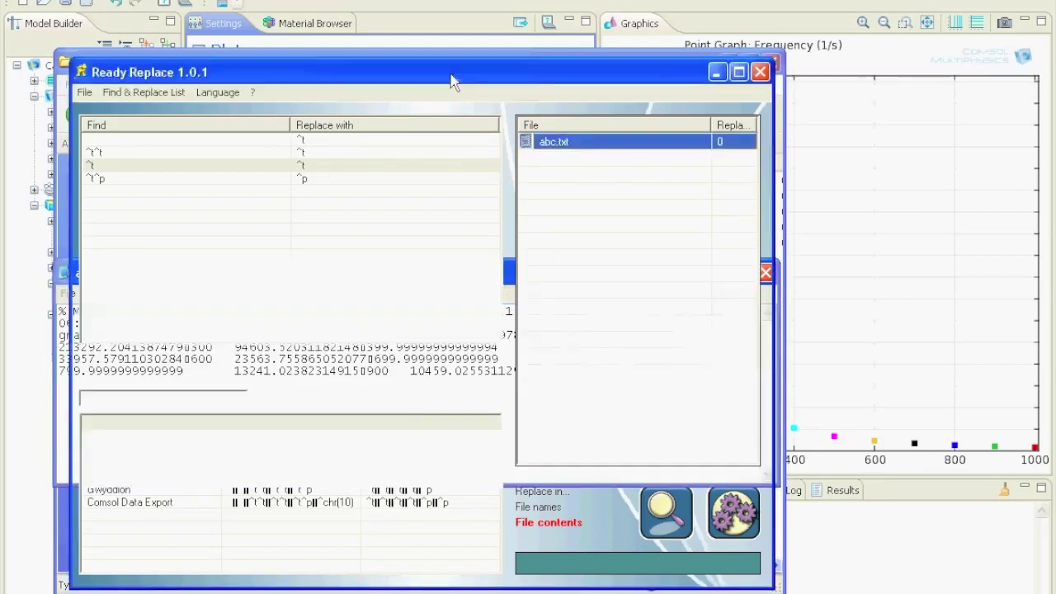
Add a rule that replaces the line-feed character ^chr(10) with a line break (^p).
double_click(314, 212)
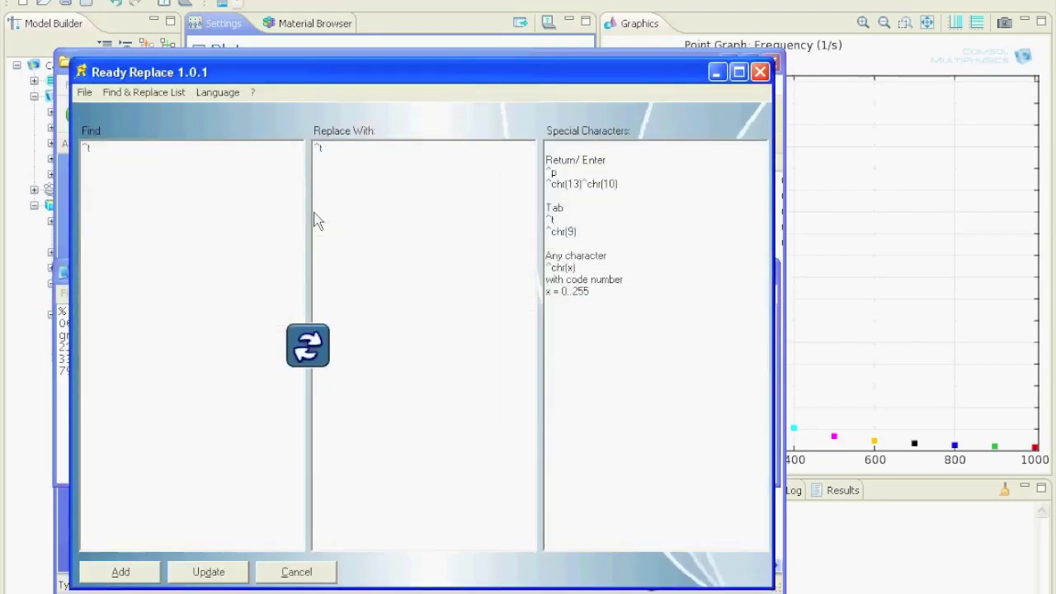
click(243, 206)
key(BackSpace)
text(^chr(10))
key(Left)
key(Left)
key(BackSpace)
click(440, 230)
key(BackSpace)
text(p)
click(145, 581)
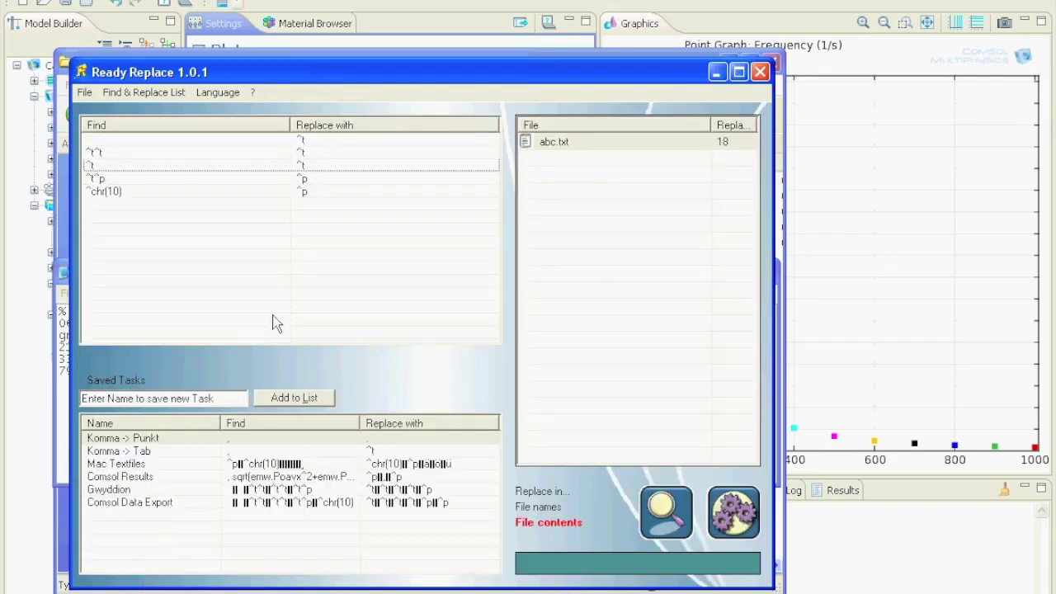
Run the replacements on abc.txt, review the reformatted data in Notepad and close the file.
click(734, 513)
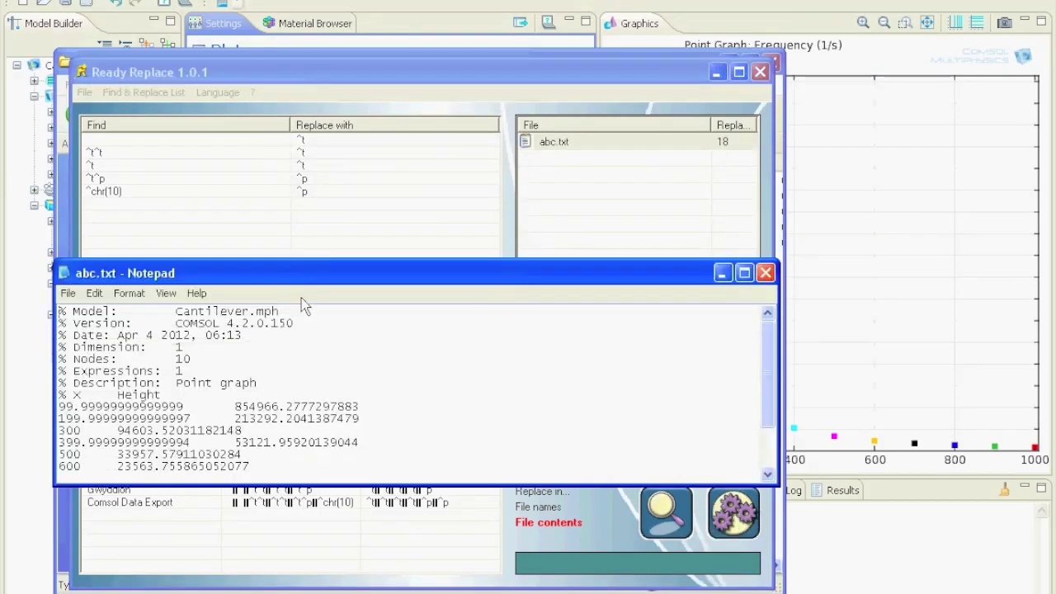
drag(346, 262, 347, 118)
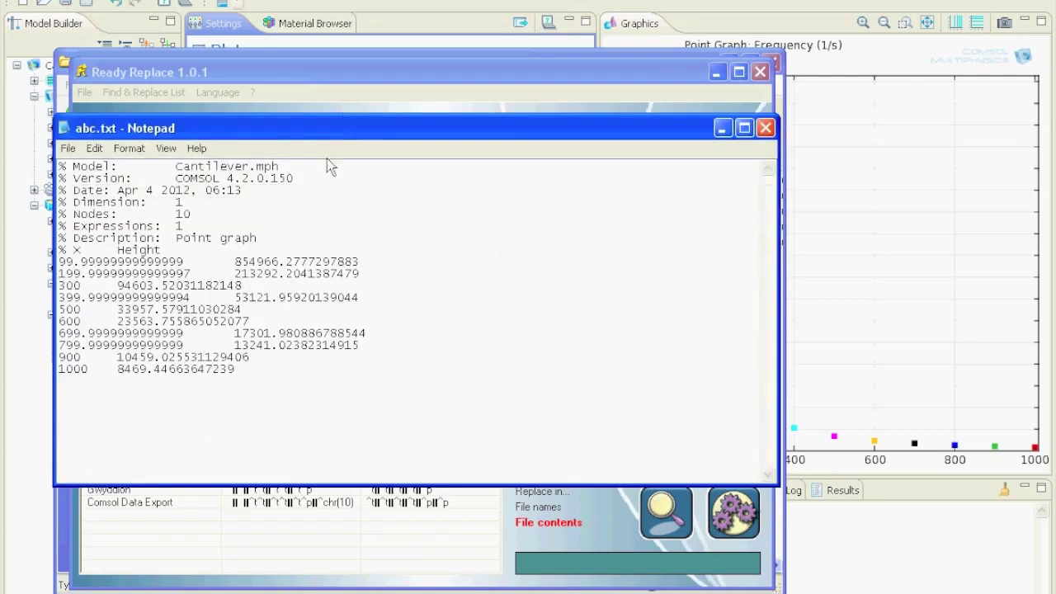
click(134, 229)
key(alt+F4)
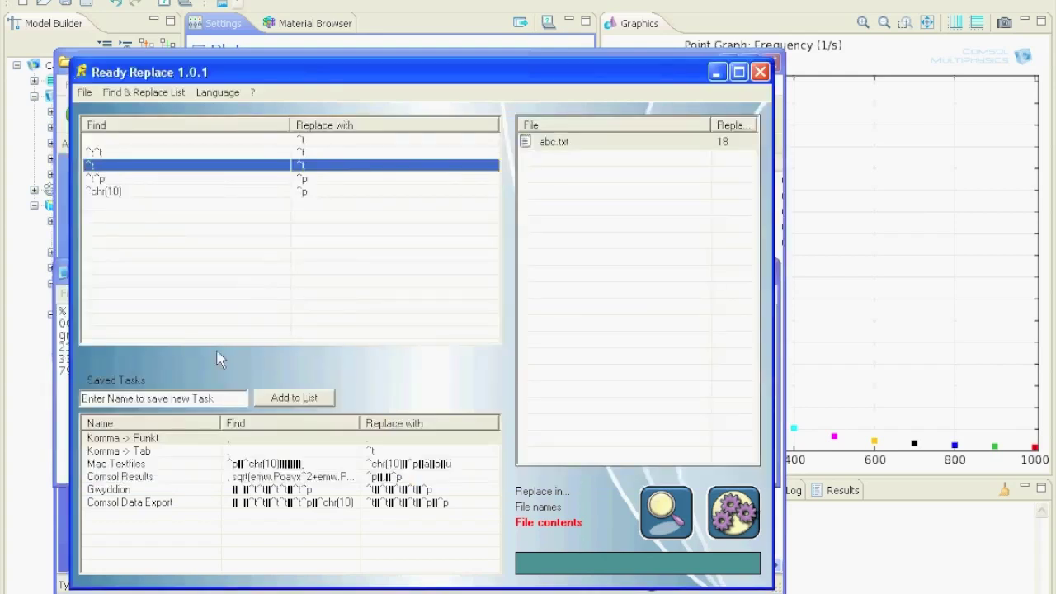
Save the current set of find-and-replace rules as a task named Comsol.
click(218, 399)
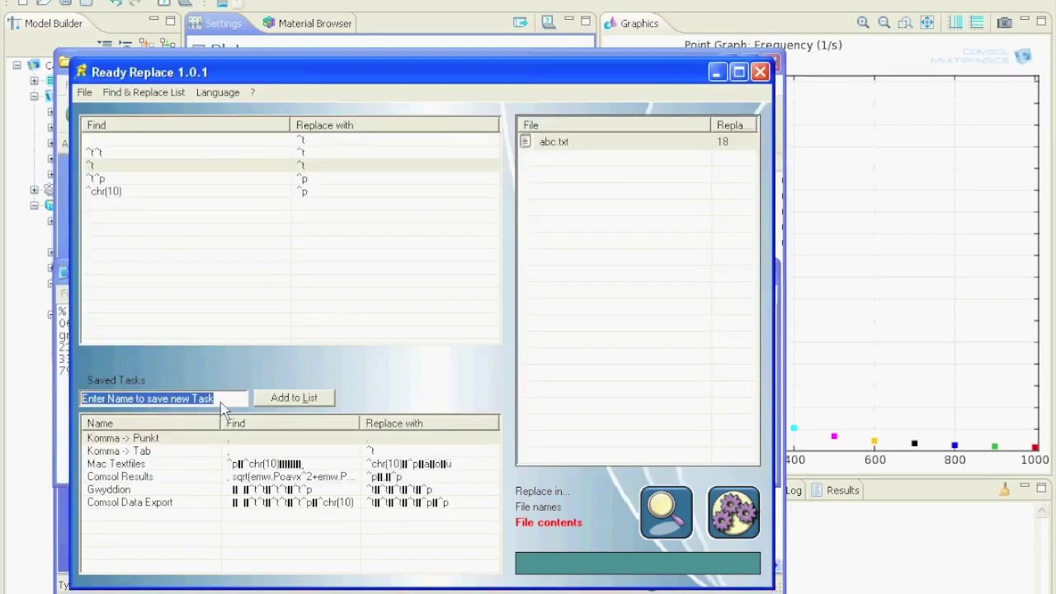
text(Comsol)
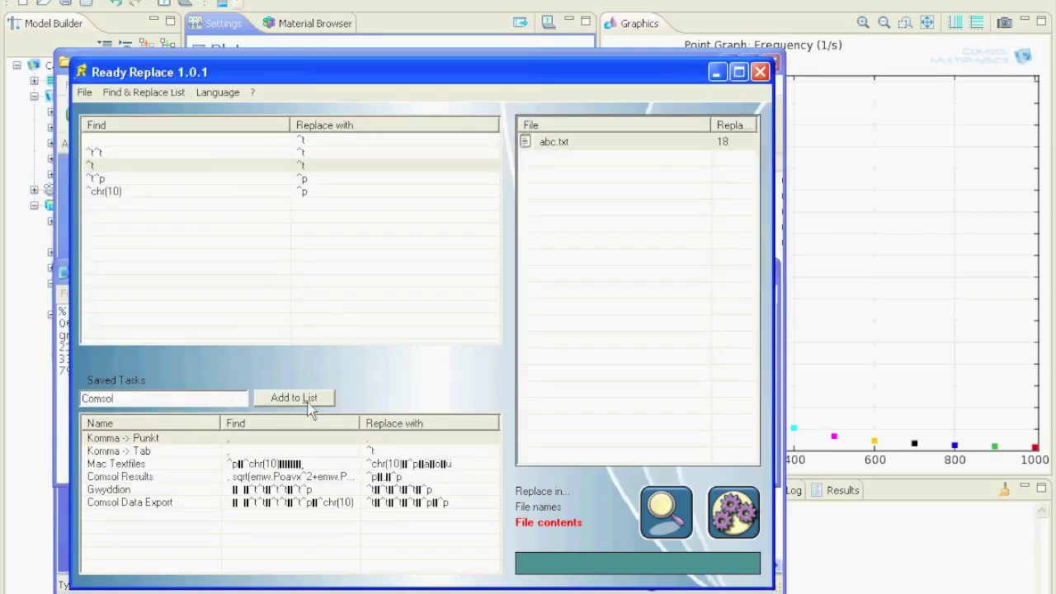
click(307, 399)
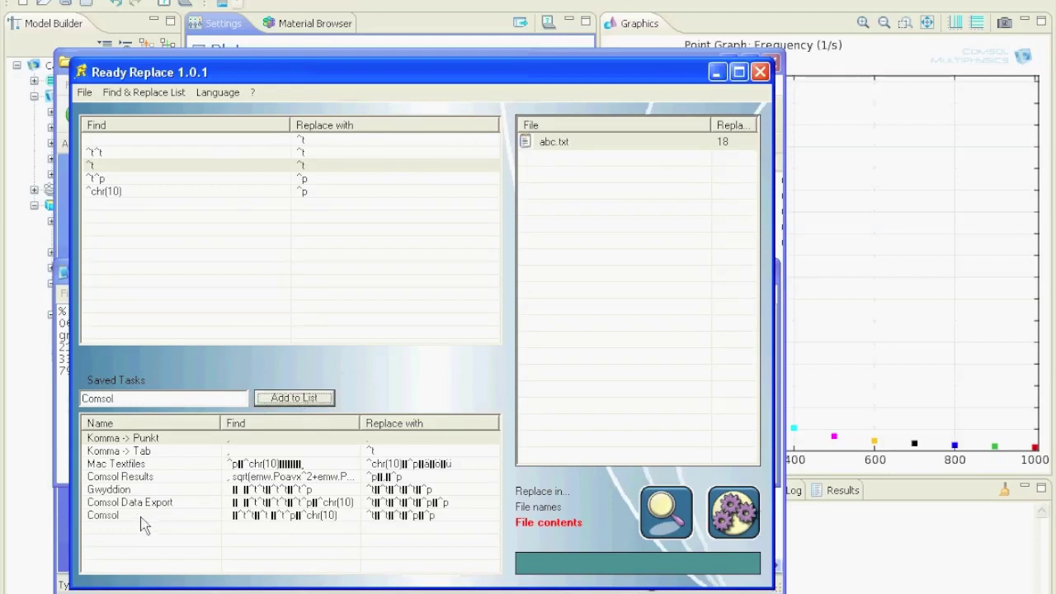